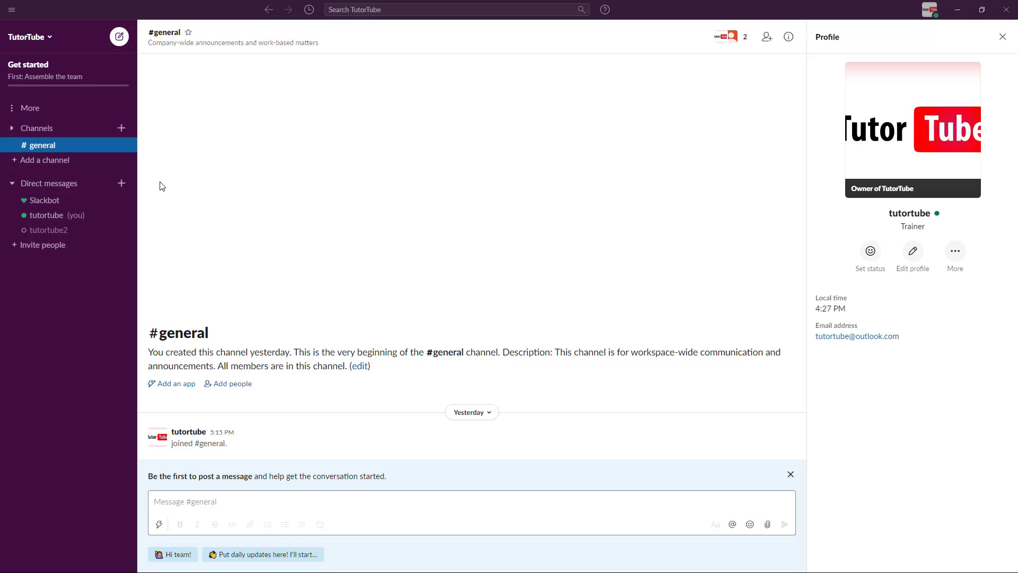
# Step: Expand the Channels list and open #video-tutorials, passing through #random on the way
pyautogui.click(12, 129)
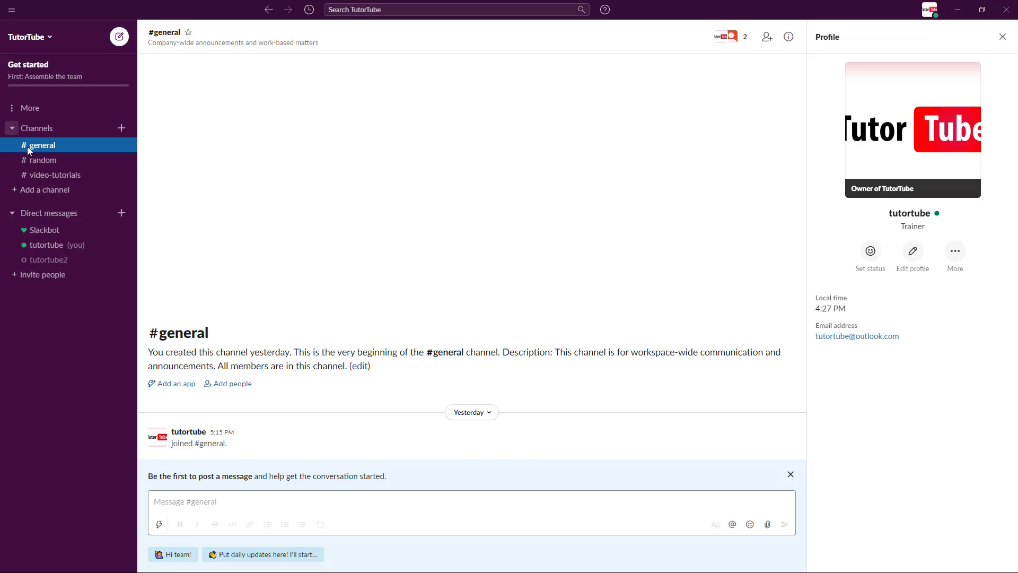
pyautogui.click(49, 166)
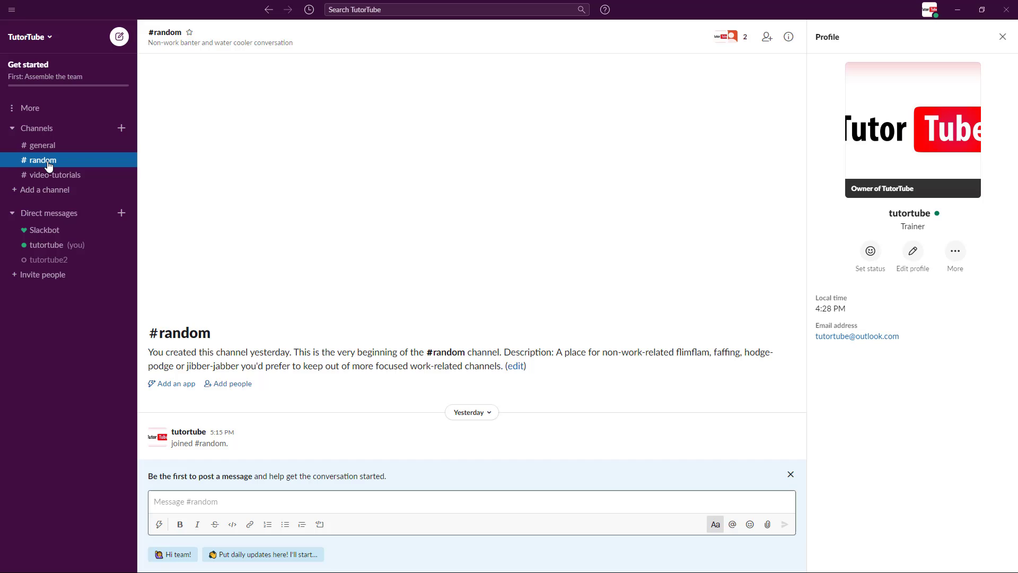
pyautogui.click(55, 180)
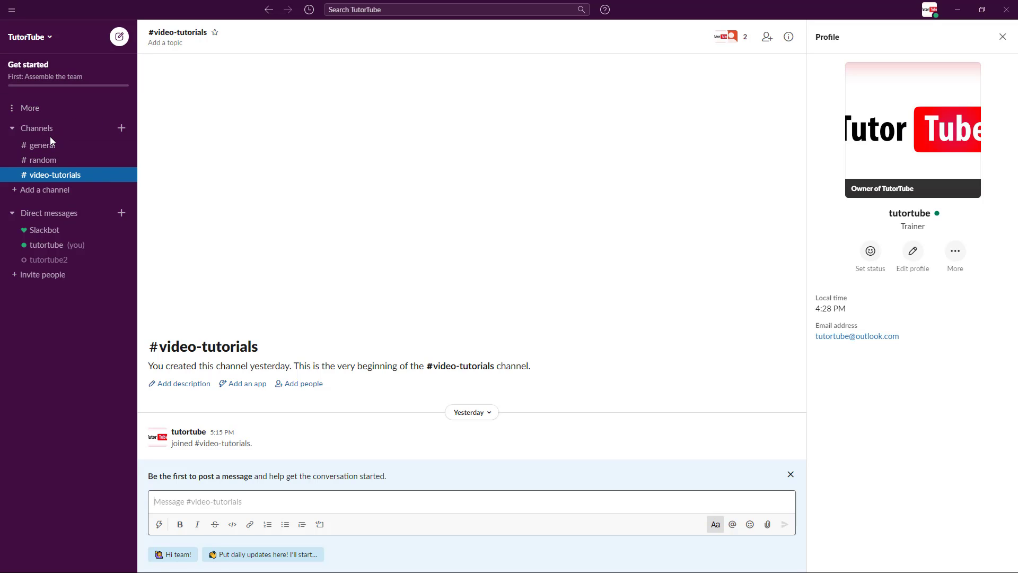
# Step: Create a new public channel named planning
pyautogui.click(121, 129)
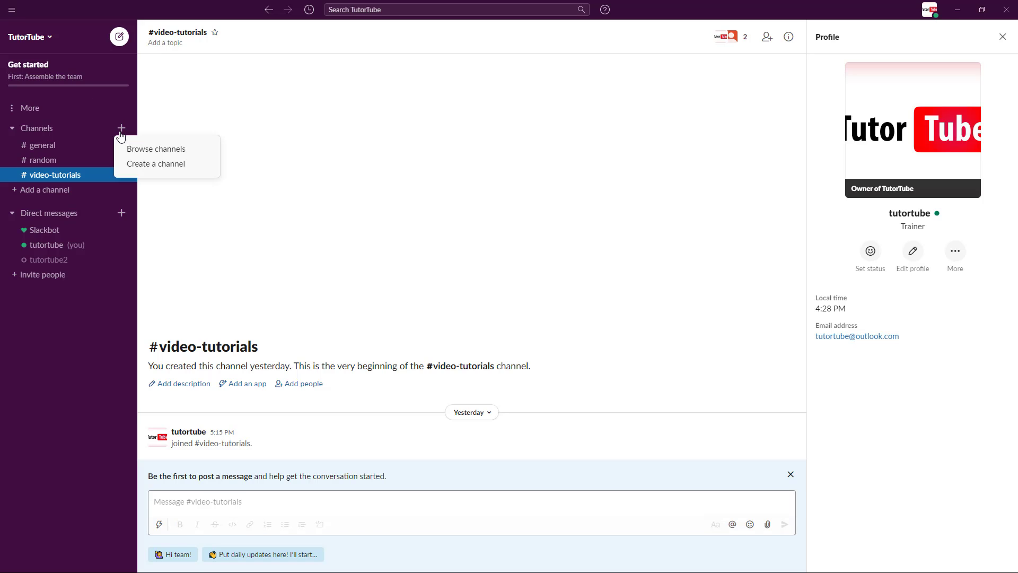
pyautogui.click(144, 163)
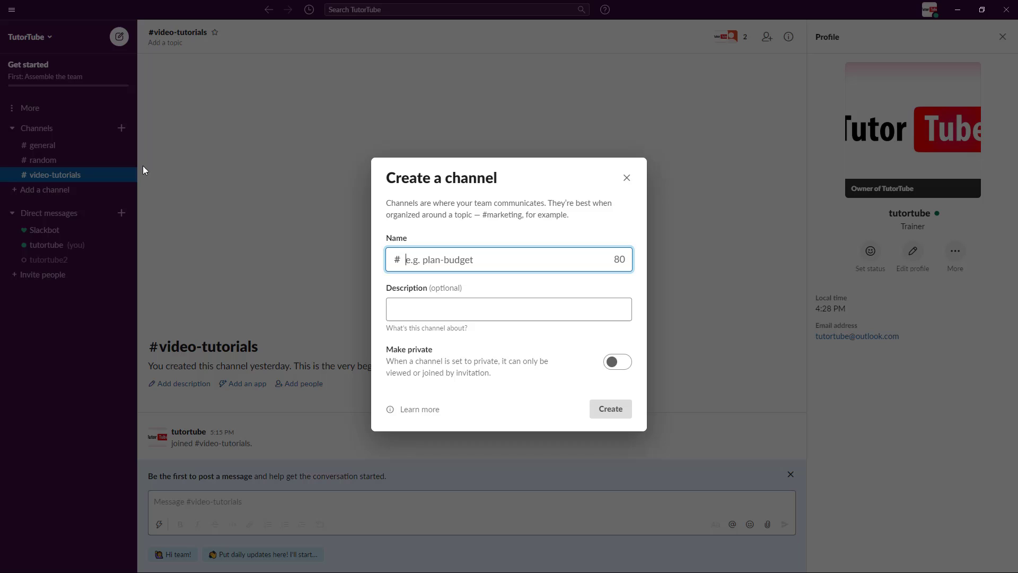
pyautogui.click(444, 258)
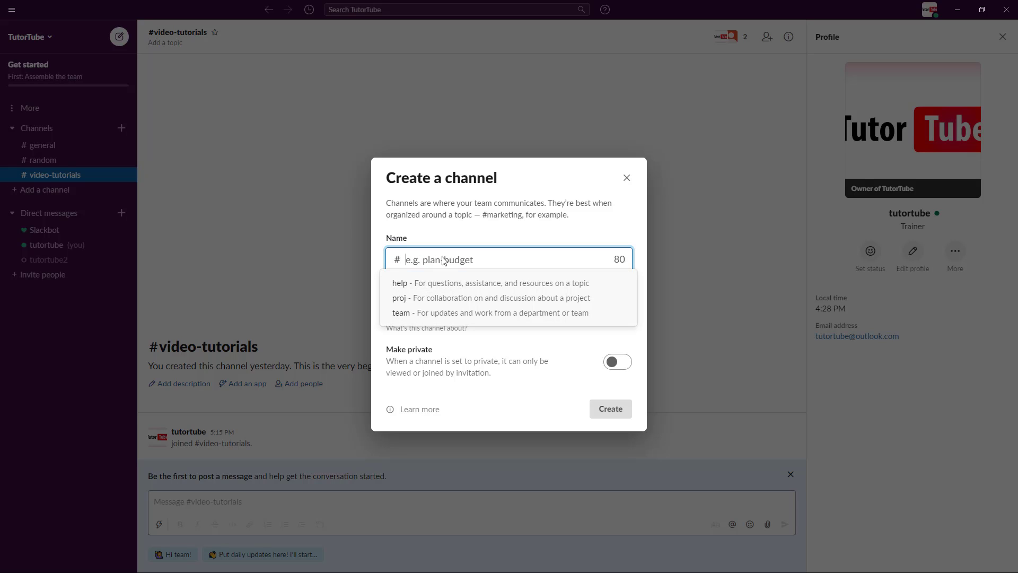
pyautogui.write('planning')
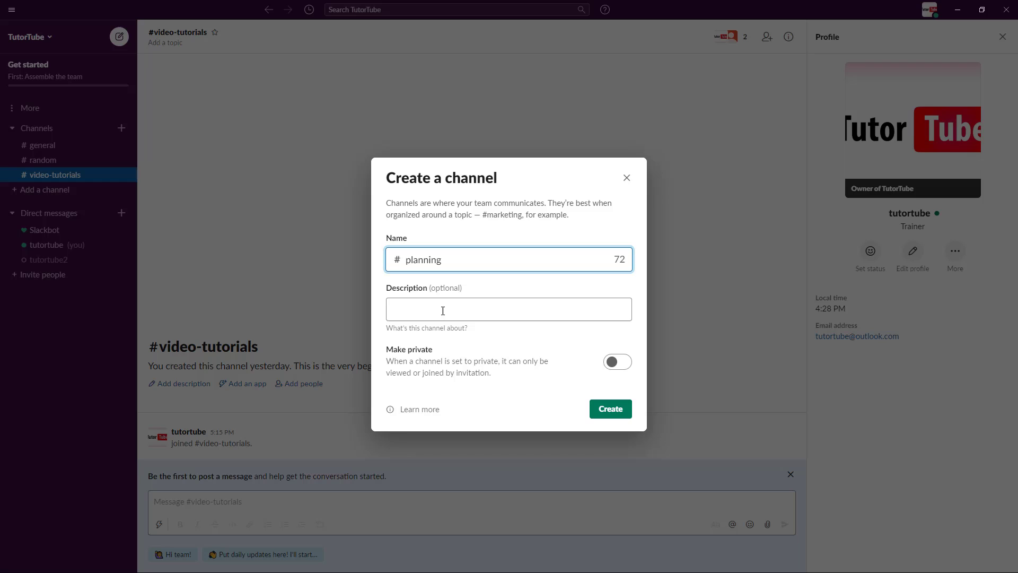
pyautogui.click(442, 310)
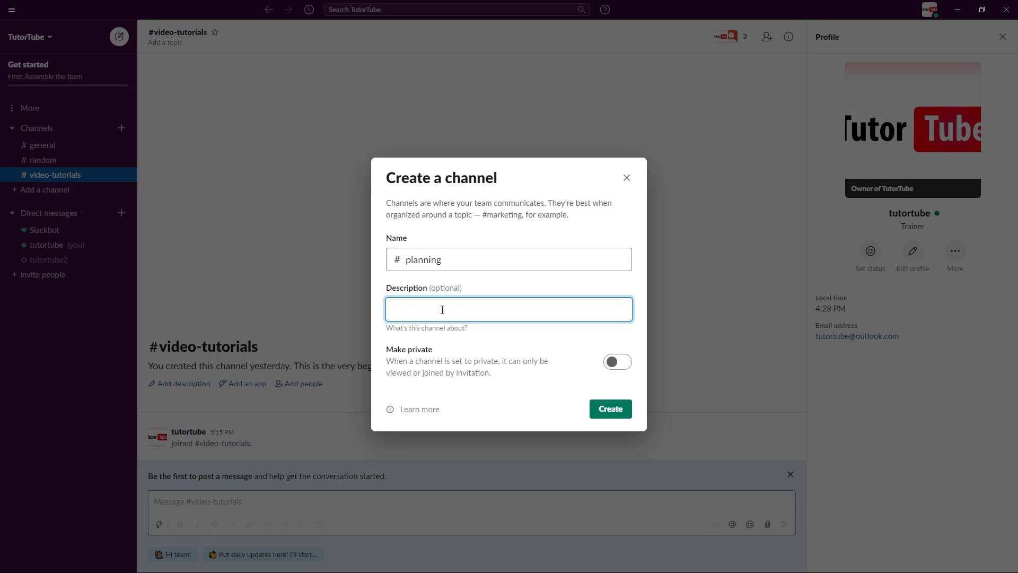
pyautogui.click(607, 411)
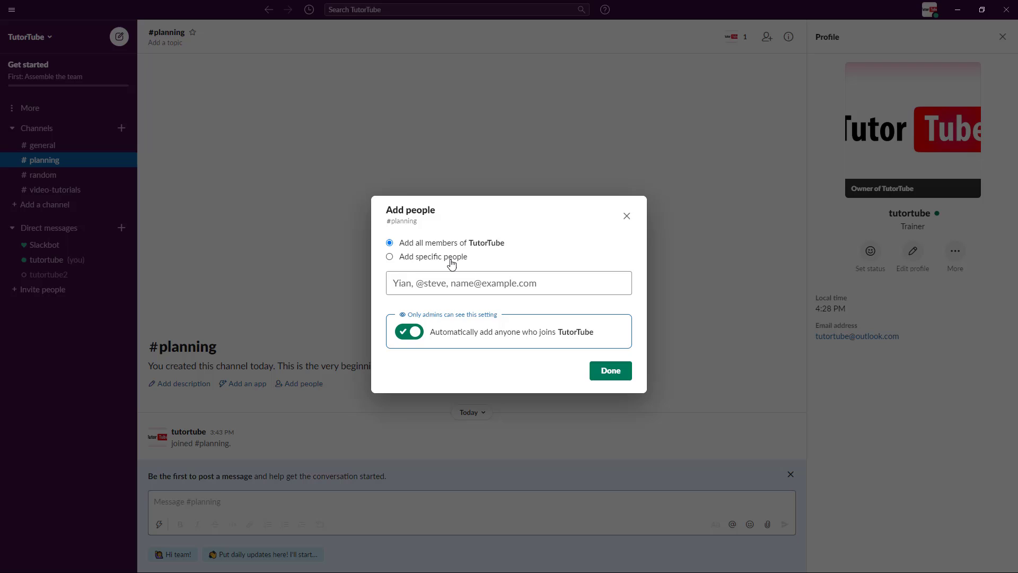
# Step: Add tutortube2 to #planning as a specific person, found by searching 'tutort'
pyautogui.click(451, 257)
pyautogui.click(455, 284)
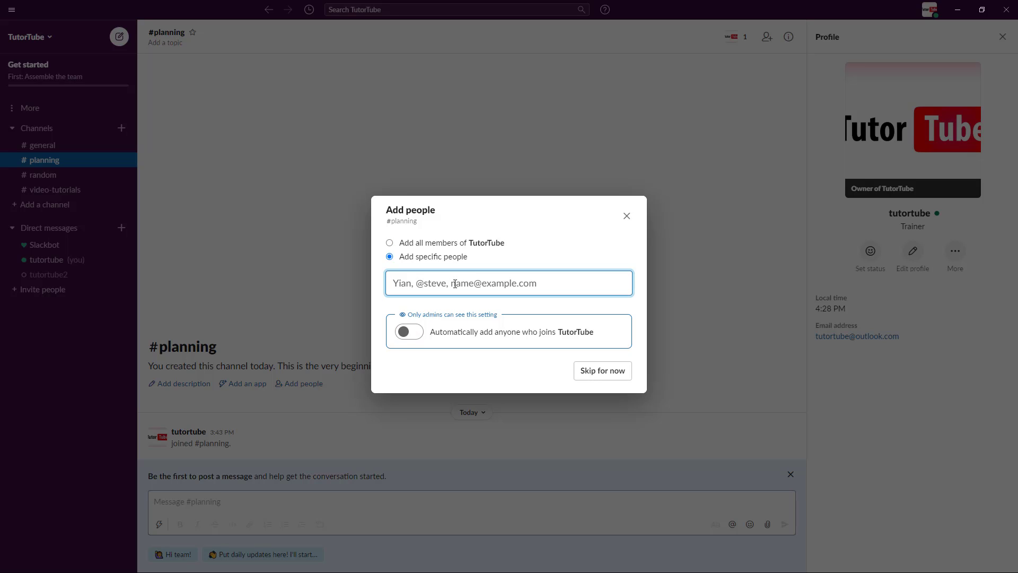
pyautogui.write('tutort')
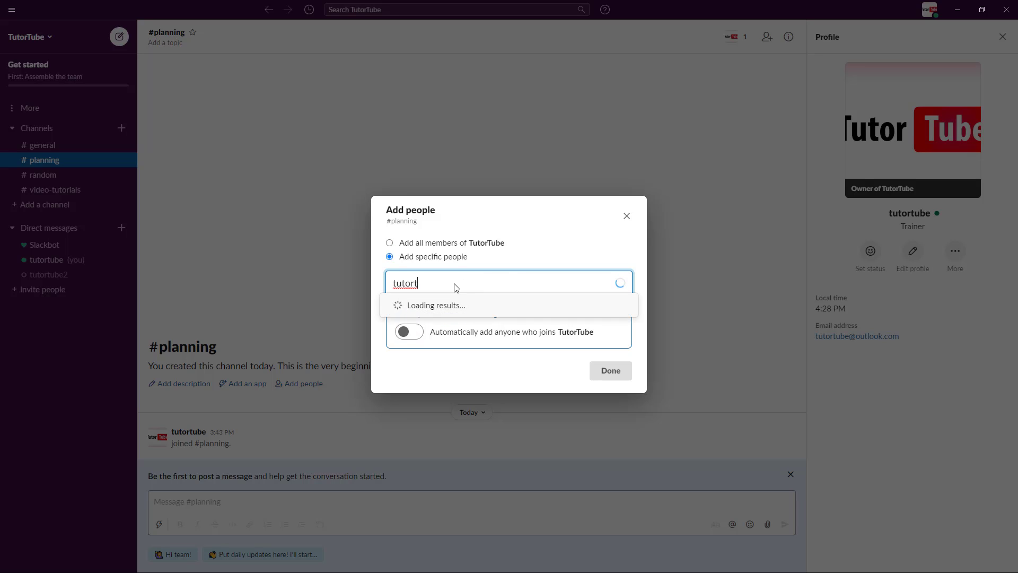
pyautogui.click(451, 310)
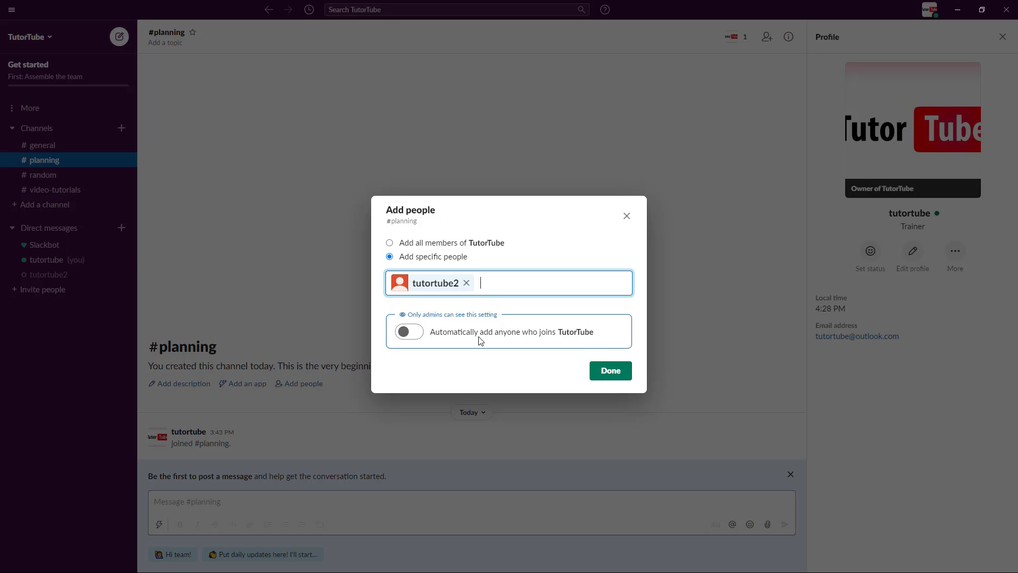
pyautogui.click(610, 375)
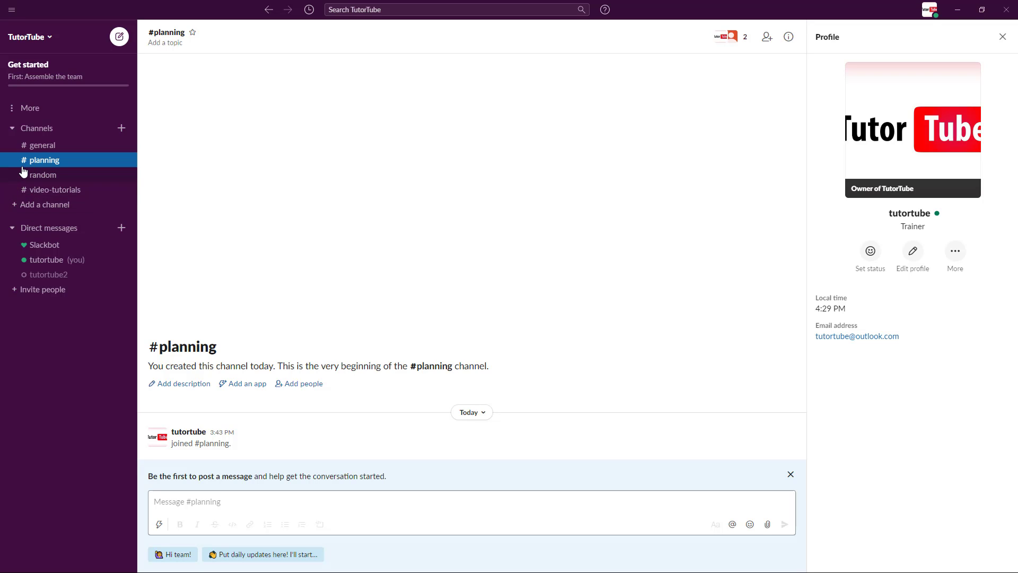
# Step: Start another new channel and enter draft as its name
pyautogui.click(200, 516)
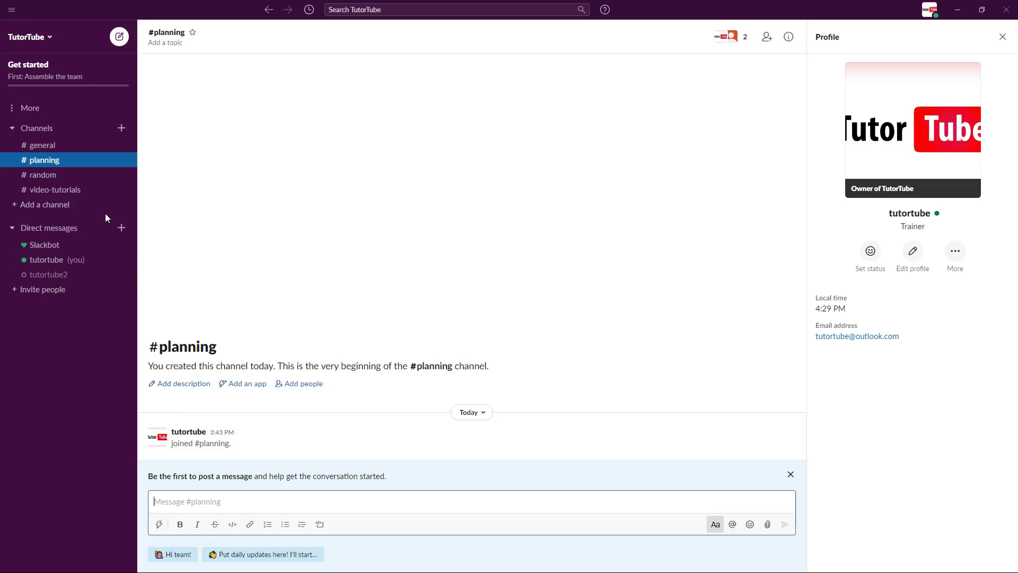
pyautogui.click(122, 129)
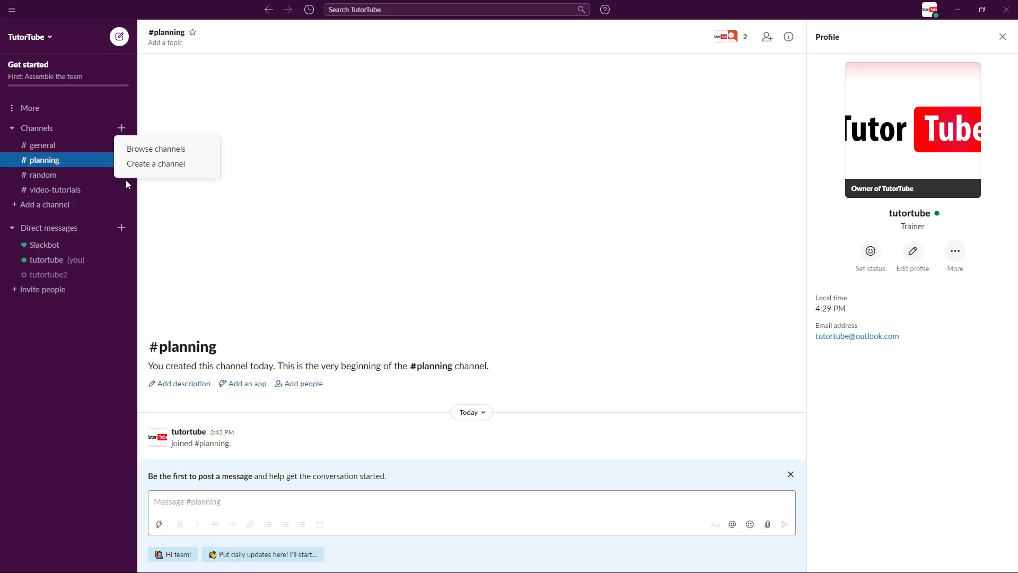
pyautogui.click(137, 166)
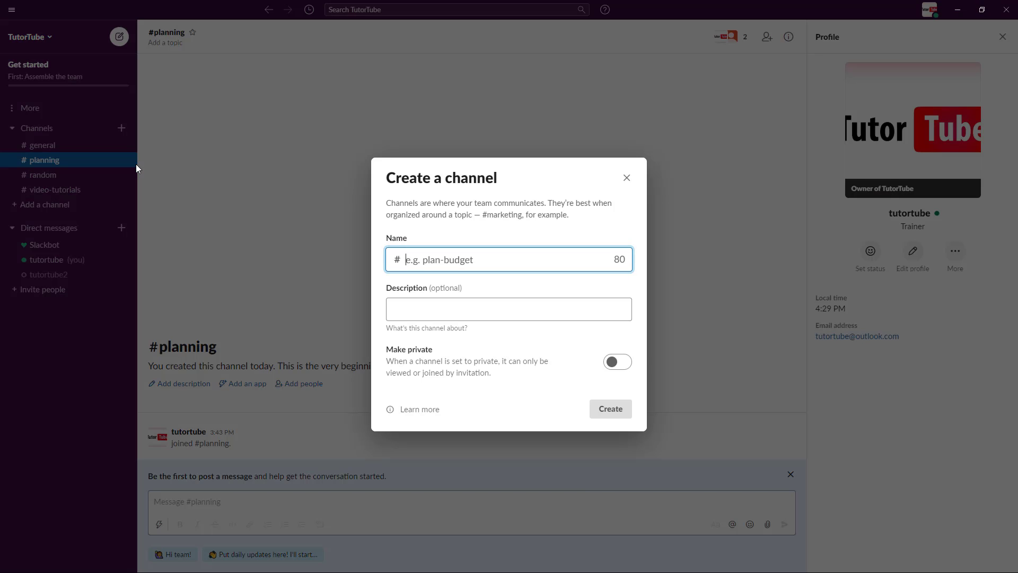
pyautogui.click(448, 264)
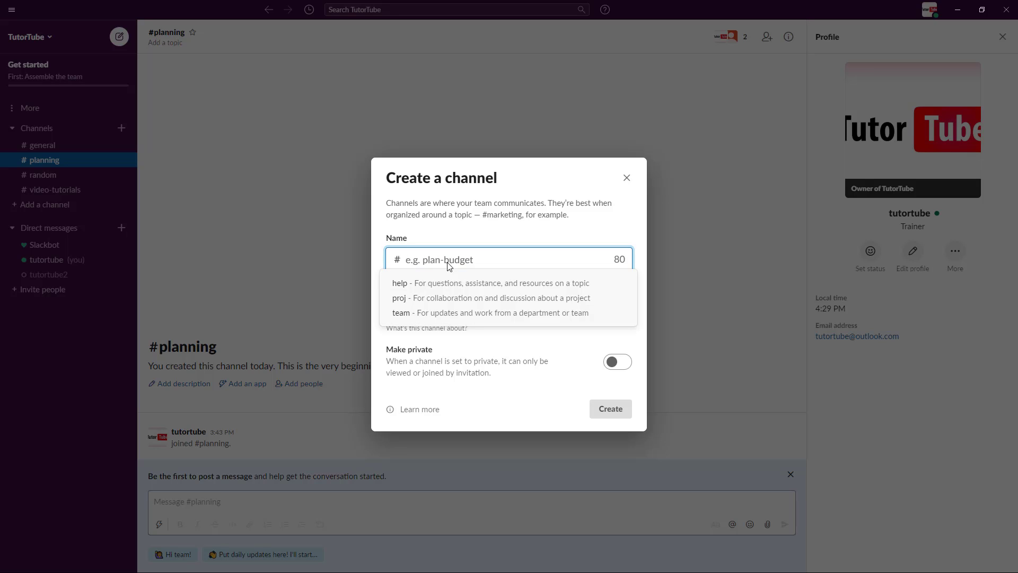
pyautogui.write('draft')
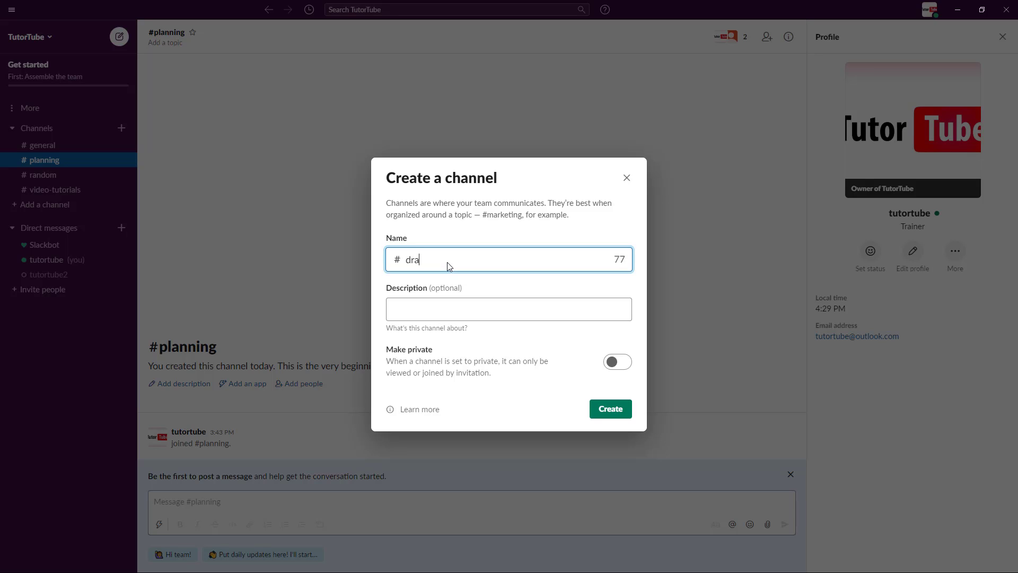
# Step: Turn on Make private for the draft channel, ending with it private
pyautogui.click(623, 363)
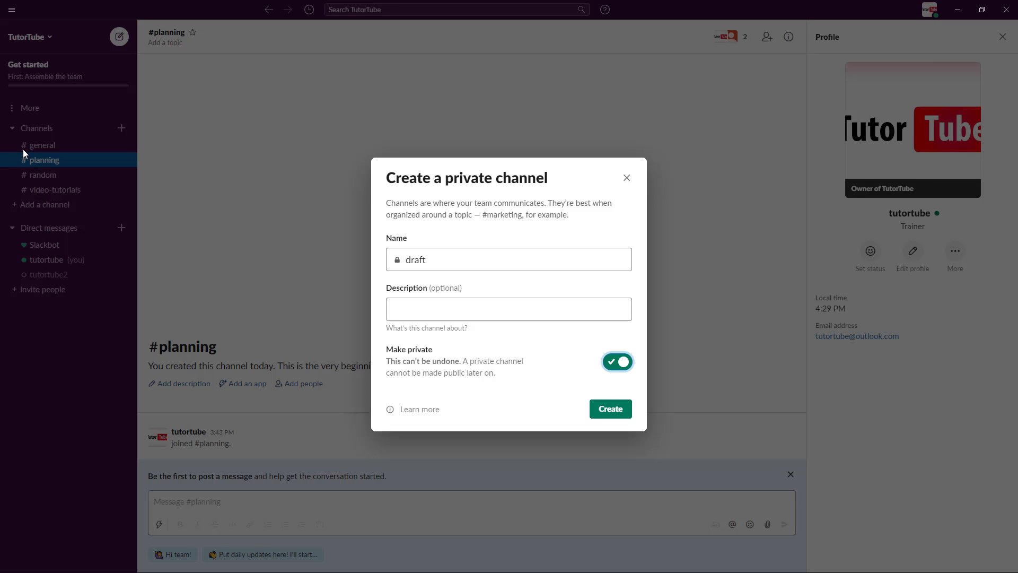
pyautogui.click(624, 365)
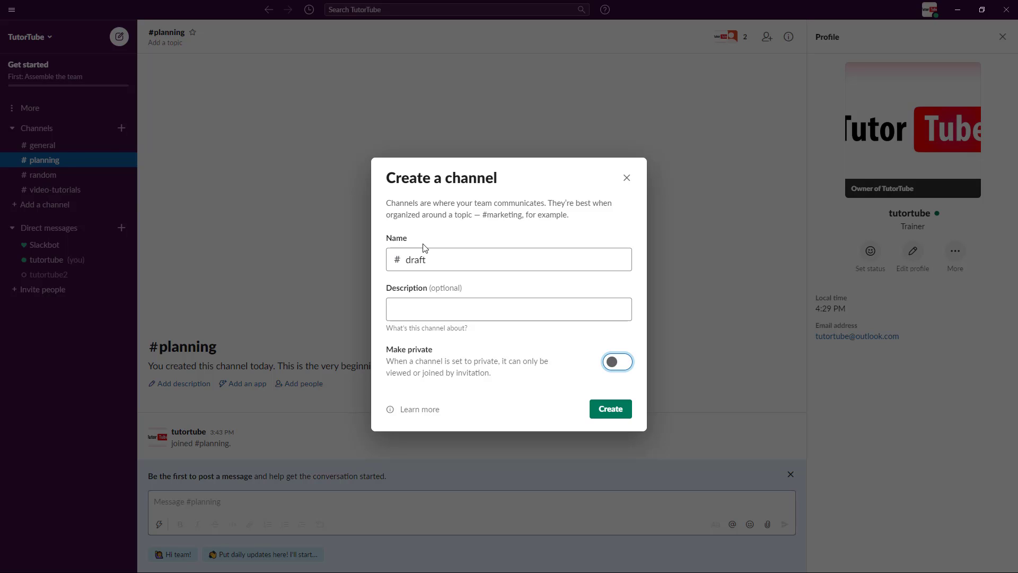
pyautogui.click(616, 363)
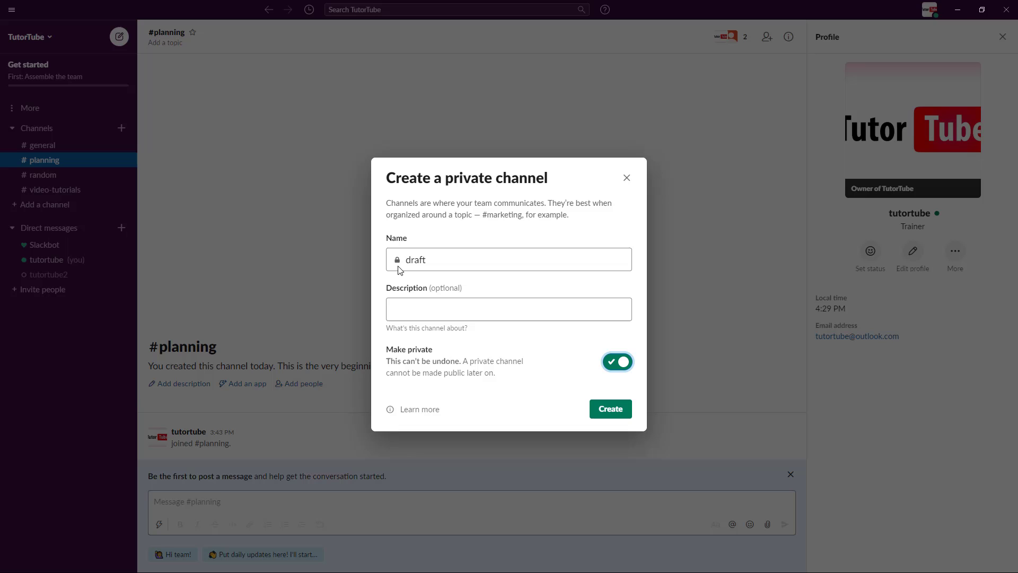
# Step: Create the private #draft channel and add tutortube2 as a member
pyautogui.click(621, 409)
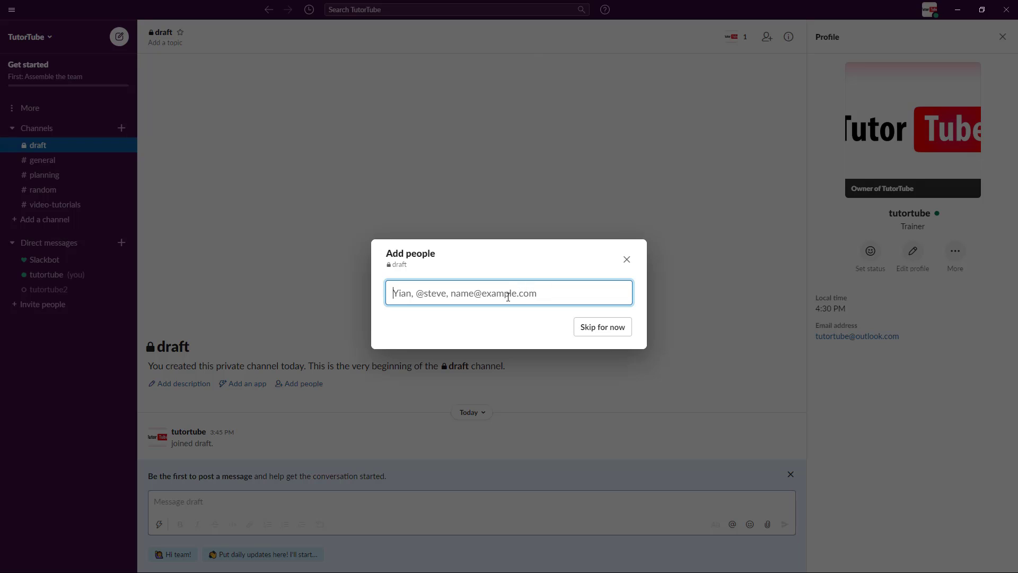
pyautogui.write('tutor')
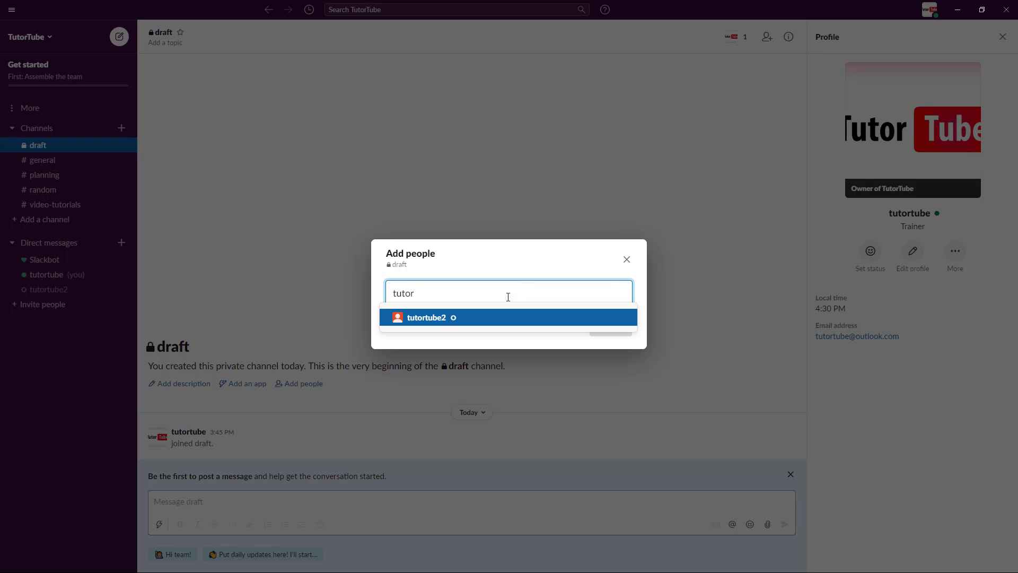
pyautogui.click(473, 324)
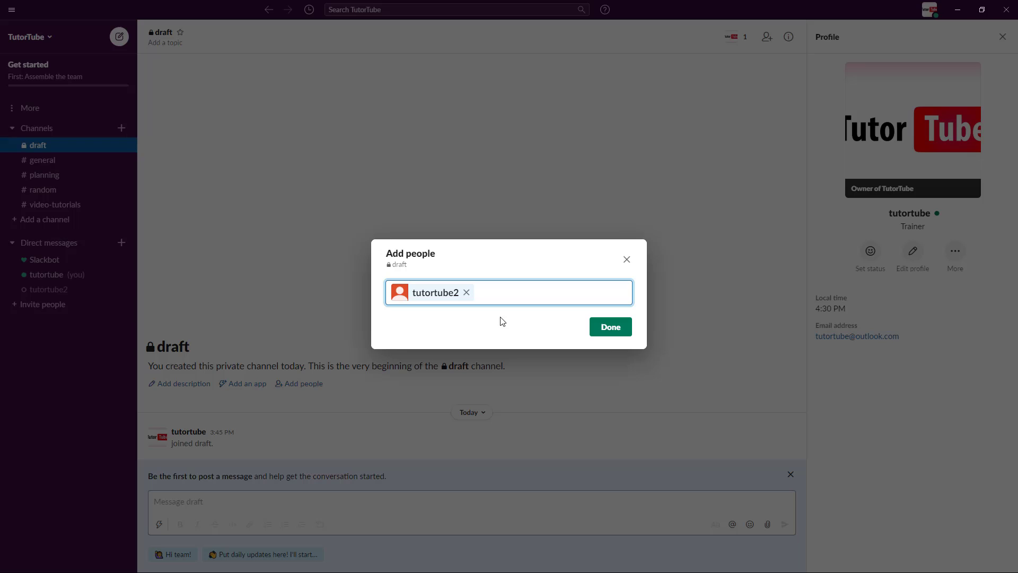
pyautogui.click(622, 327)
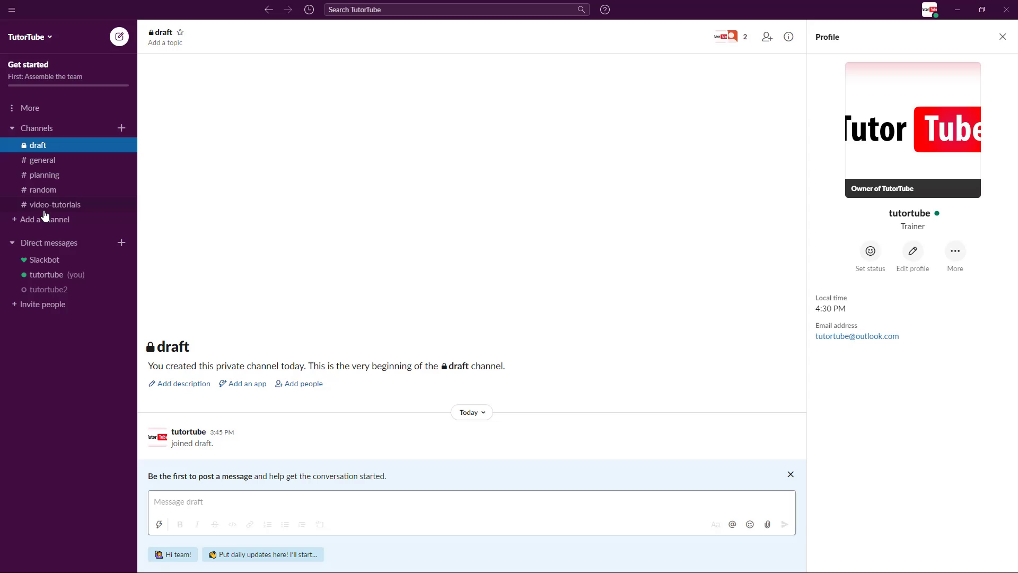
# Step: Close the profile panel and show #draft's details with About expanded
pyautogui.press('Escape')
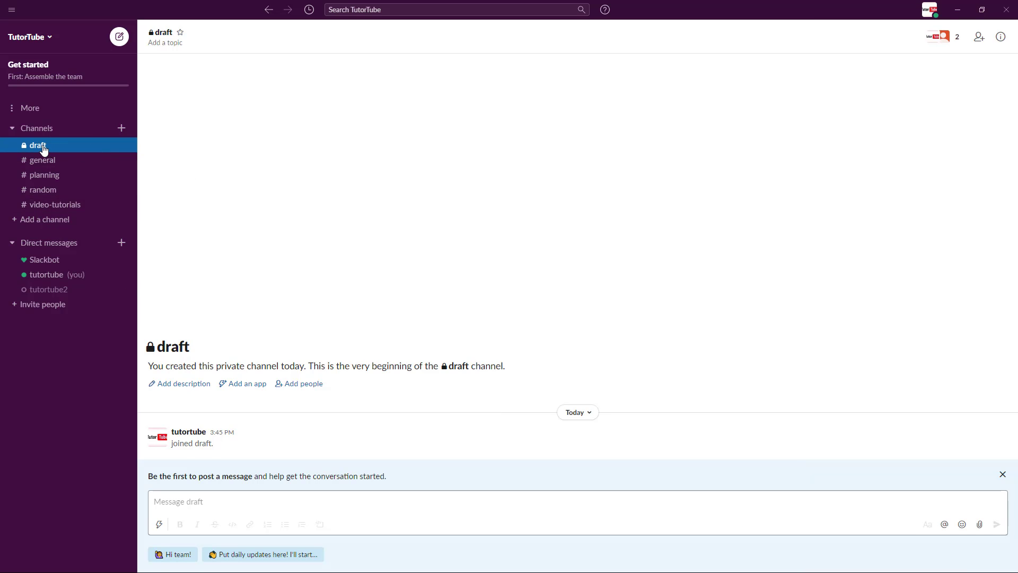
pyautogui.click(1001, 38)
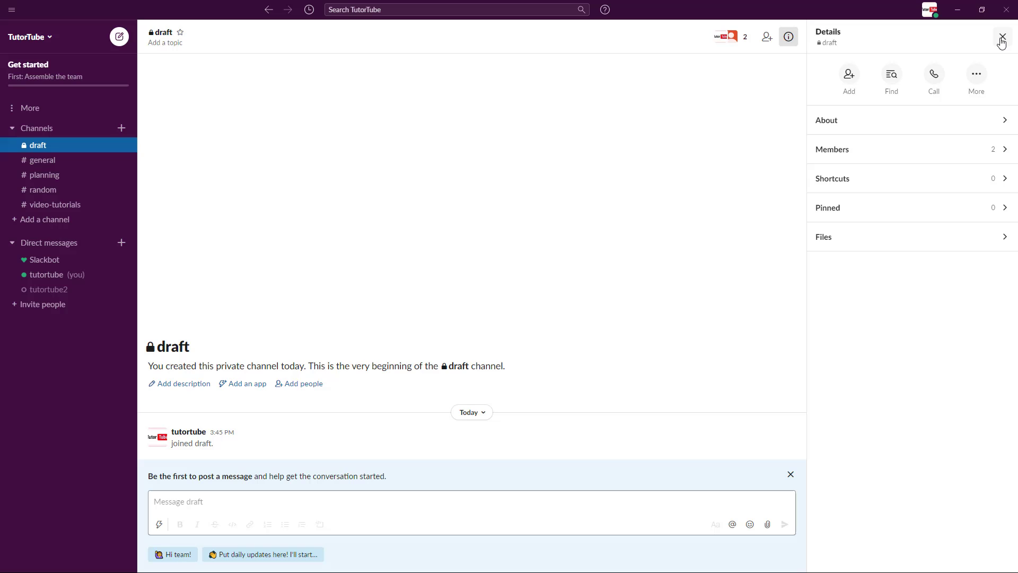
pyautogui.click(856, 125)
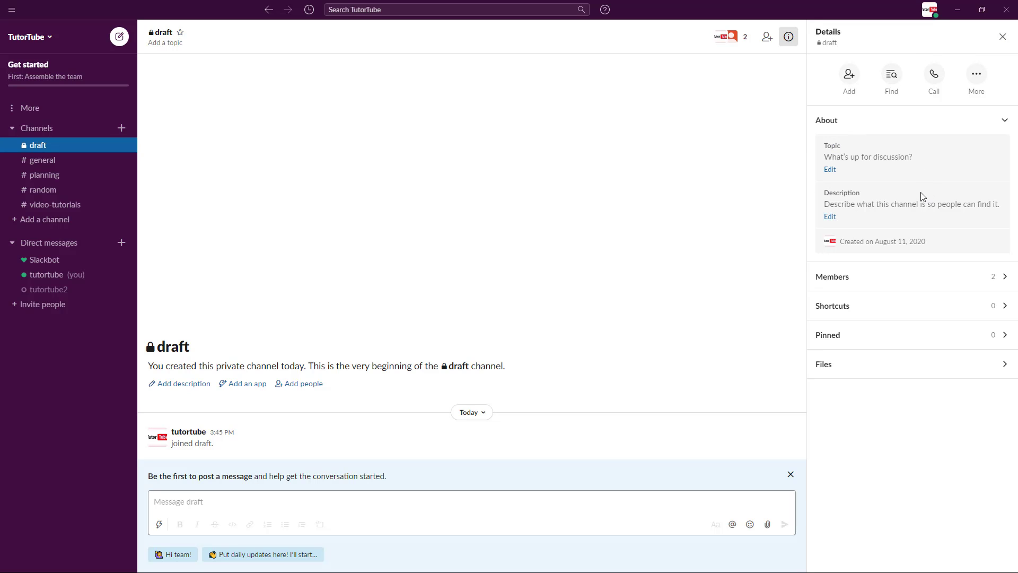
# Step: Browse #general, #planning and #random, viewing #random's members, files, pinned items and shortcuts
pyautogui.click(52, 165)
pyautogui.click(53, 176)
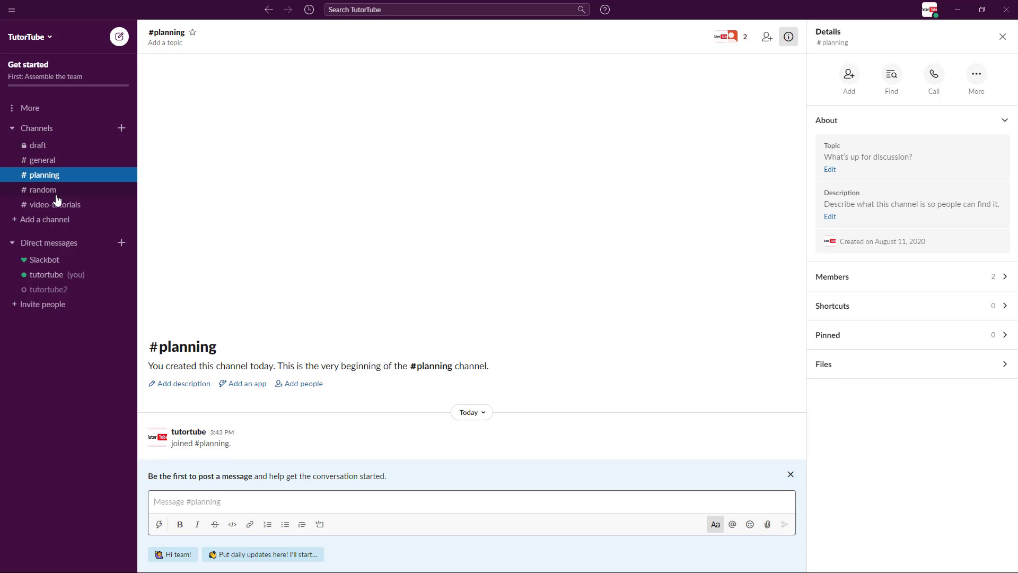
pyautogui.click(54, 194)
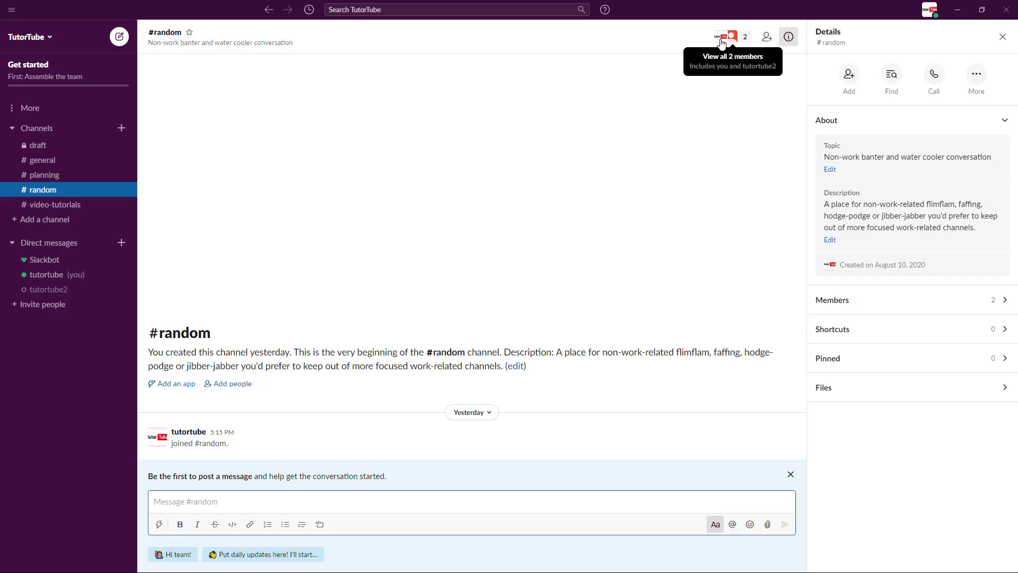
pyautogui.click(1005, 305)
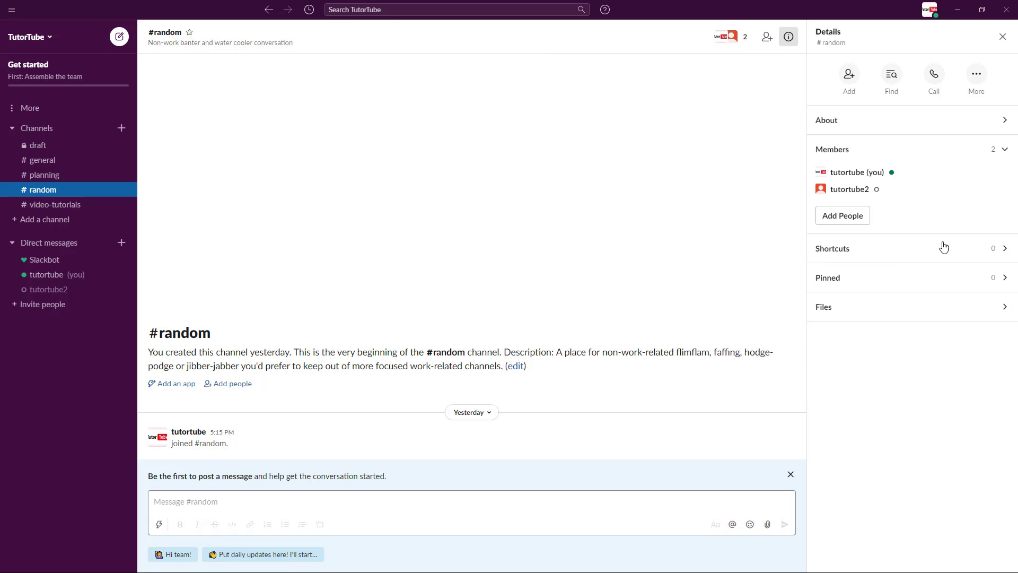
pyautogui.click(1006, 306)
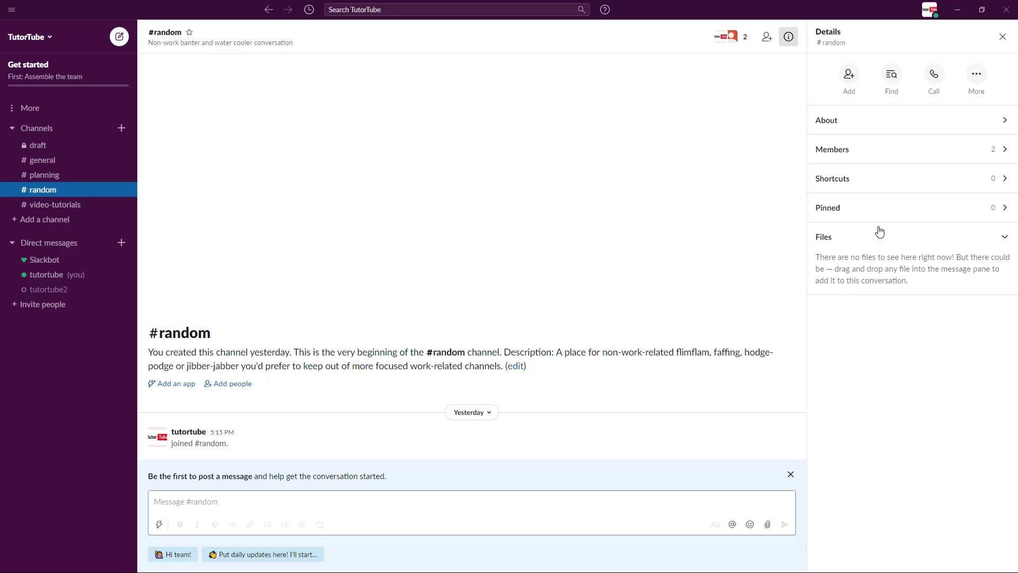
pyautogui.click(878, 215)
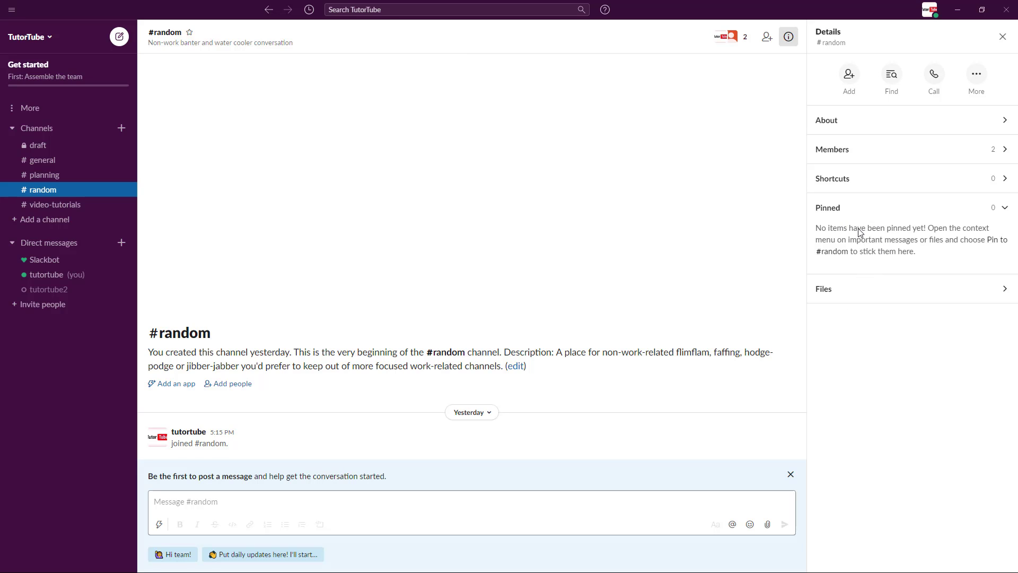
pyautogui.click(952, 187)
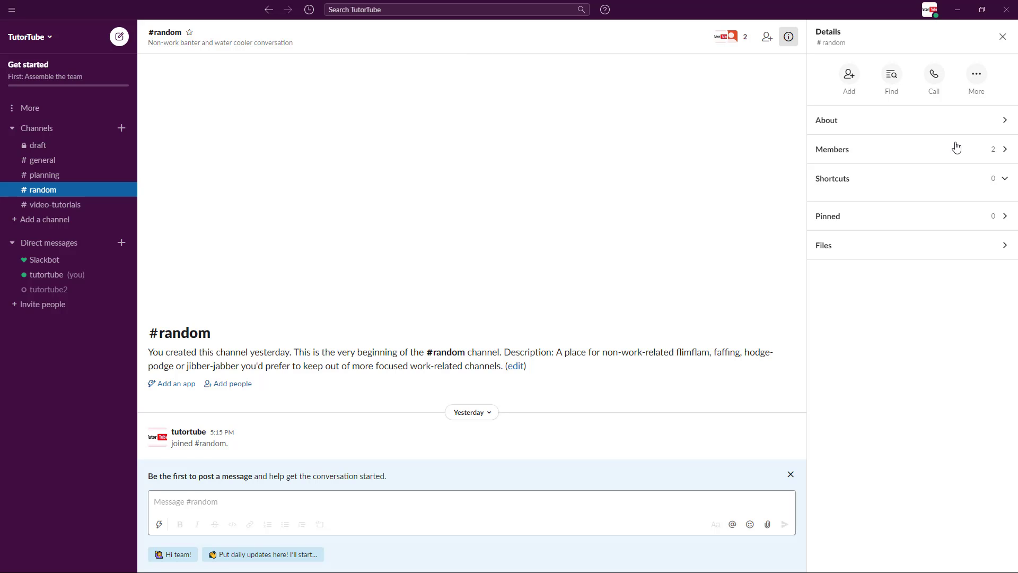
# Step: Post the test message 'fghgfhgf' in #draft
pyautogui.click(59, 146)
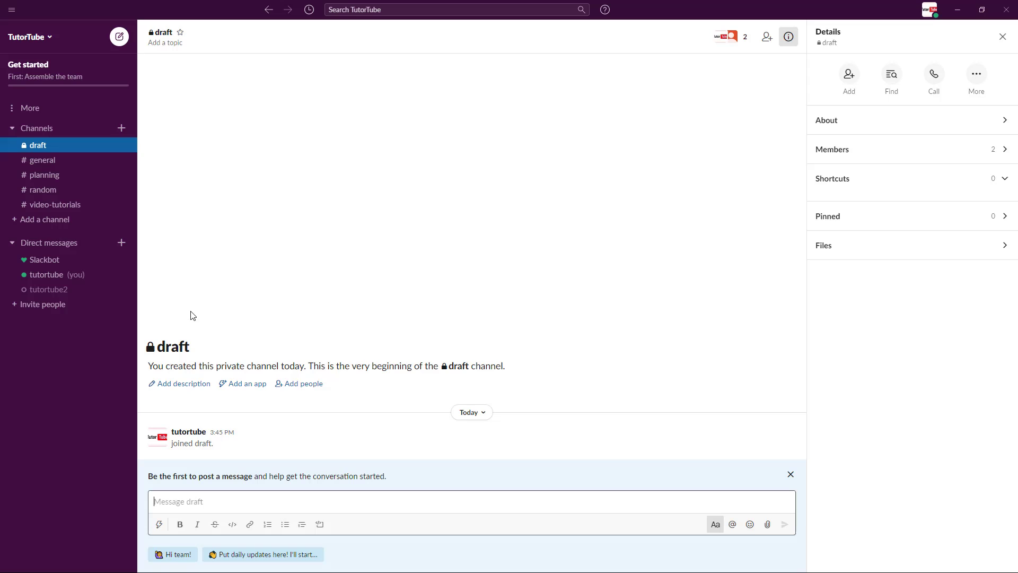
pyautogui.write('fghgfhgf')
pyautogui.press('Return')
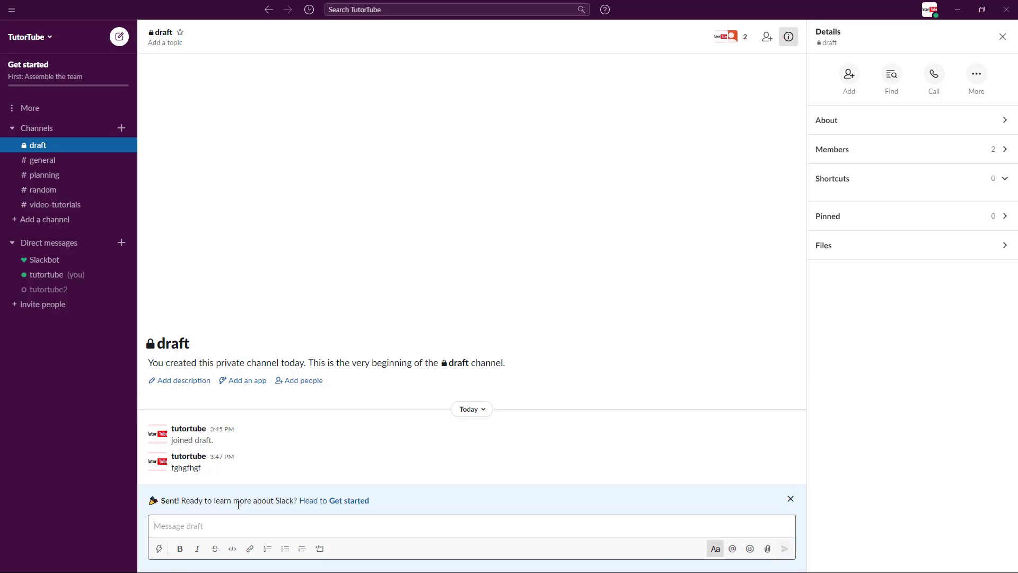
# Step: Post the test message 'fghgfh' in #general
pyautogui.click(53, 161)
pyautogui.write('fghgfh')
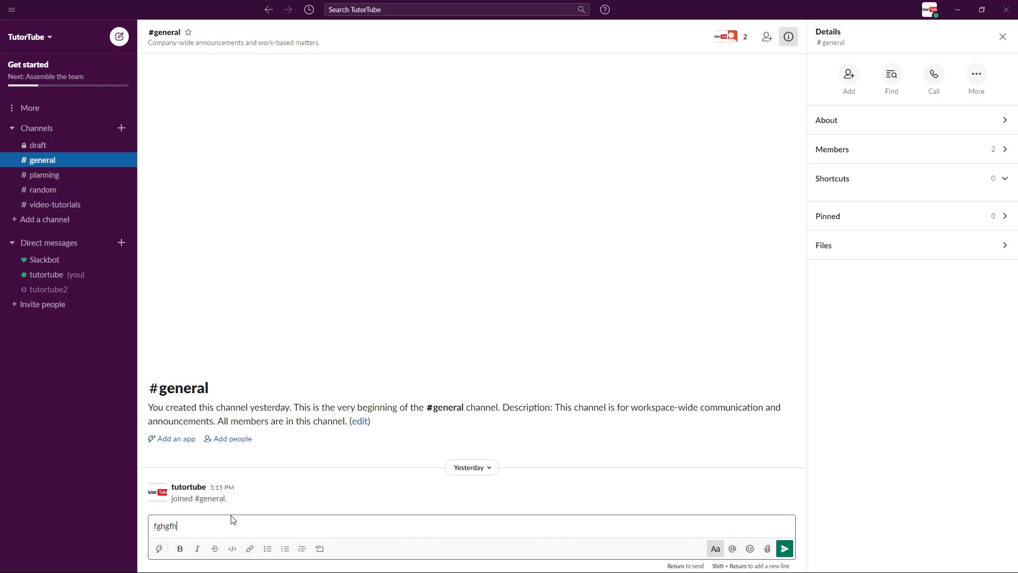
pyautogui.press('Return')
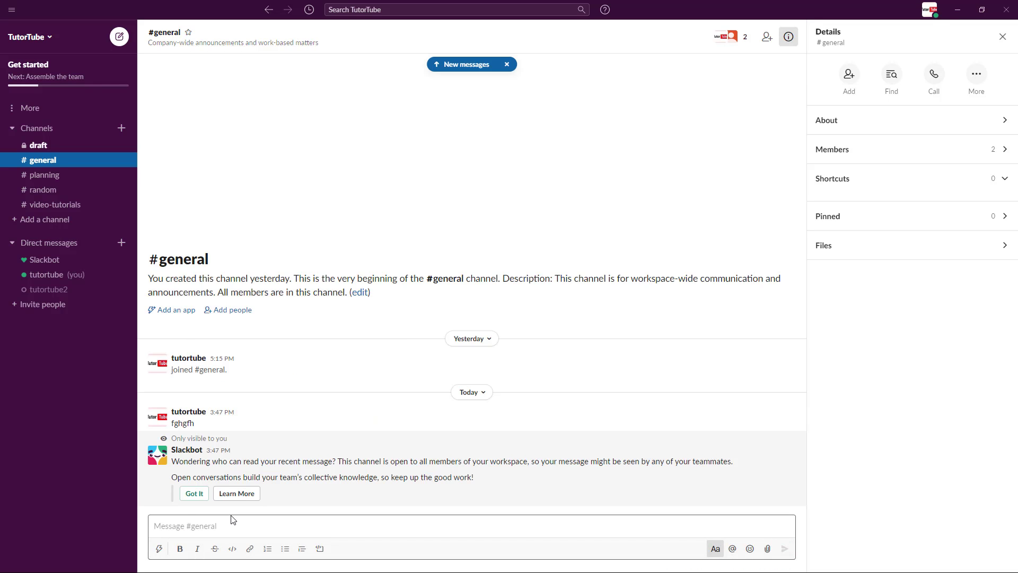